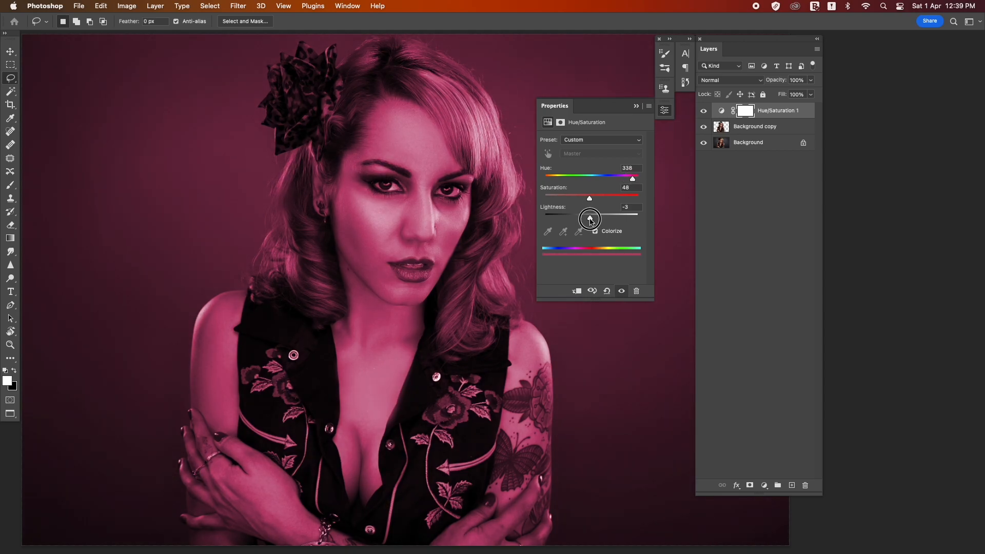
Set the colorized Hue/Saturation 1 adjustment to hue 336, saturation 44 and lightness -5.
drag(635, 181, 636, 180)
drag(635, 181, 585, 199)
click(637, 106)
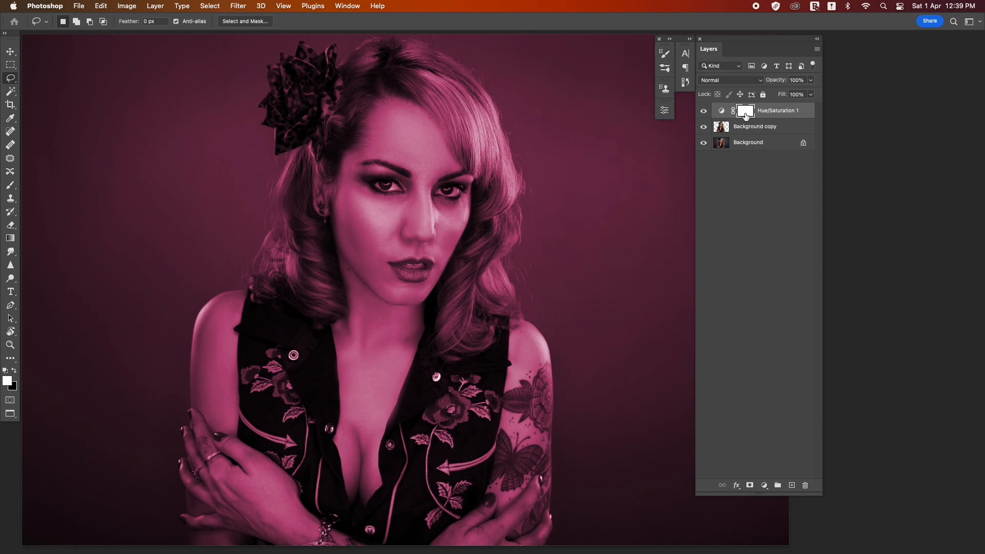
Invert the Hue/Saturation 1 mask to black and clip the adjustment to the Background copy layer.
key(super+i)
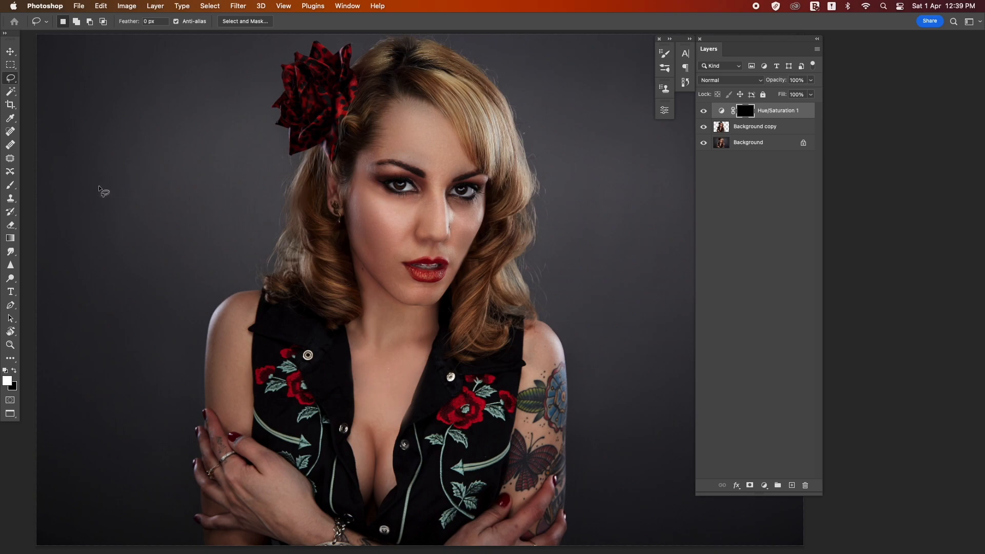
key(b)
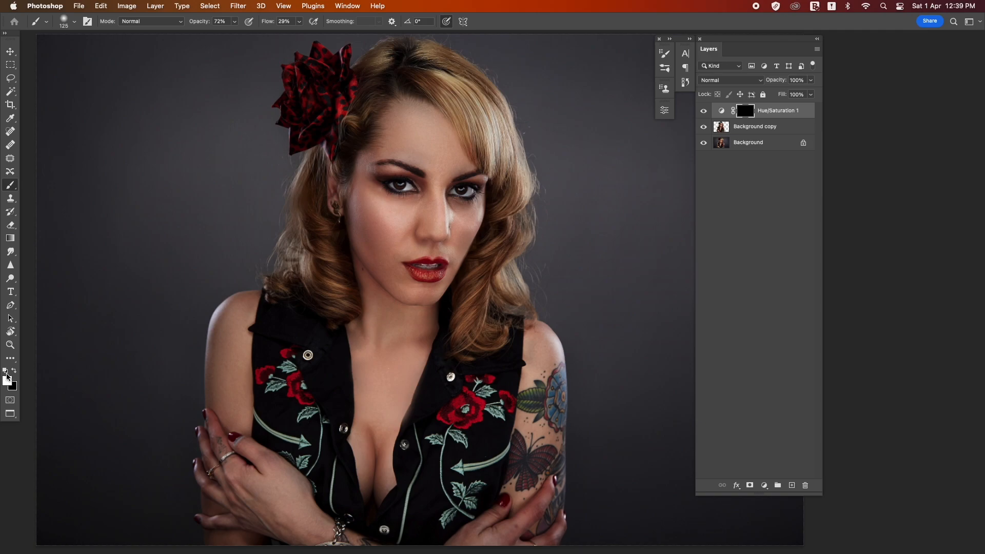
double_click(722, 113)
click(577, 291)
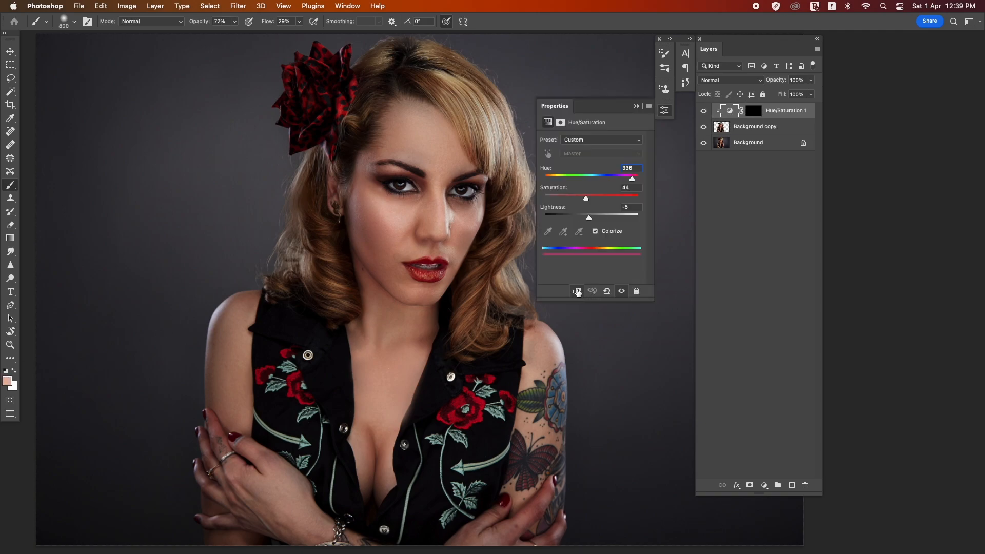
click(637, 107)
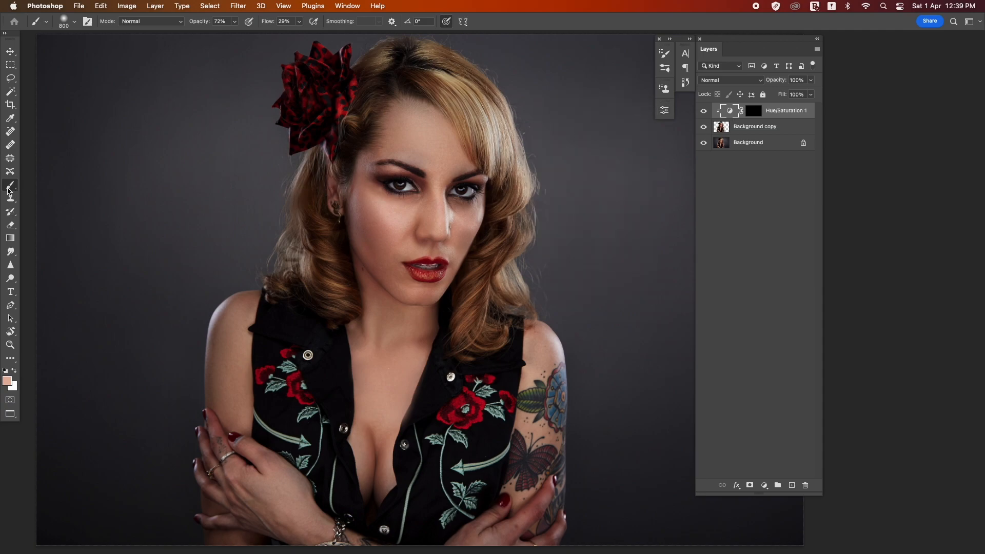
Paint white on the Hue/Saturation 1 mask over the flower-side hair, arm, chest, neck and cheek to reveal the pink light.
click(760, 112)
mouse_move(364, 81)
mouse_down()
mouse_move(295, 147)
mouse_move(307, 61)
mouse_move(308, 296)
mouse_move(339, 209)
mouse_move(255, 306)
mouse_move(229, 373)
mouse_move(221, 505)
mouse_up()
key(bracketleft)
key(bracketleft)
key(bracketleft)
mouse_move(349, 443)
mouse_down()
mouse_move(352, 430)
mouse_move(360, 452)
mouse_up()
mouse_move(330, 314)
mouse_down()
mouse_move(353, 348)
mouse_move(385, 352)
mouse_up()
mouse_move(394, 224)
mouse_down()
mouse_move(353, 179)
mouse_move(373, 250)
mouse_move(402, 230)
mouse_move(409, 86)
mouse_move(380, 143)
mouse_move(378, 64)
mouse_move(360, 118)
mouse_up()
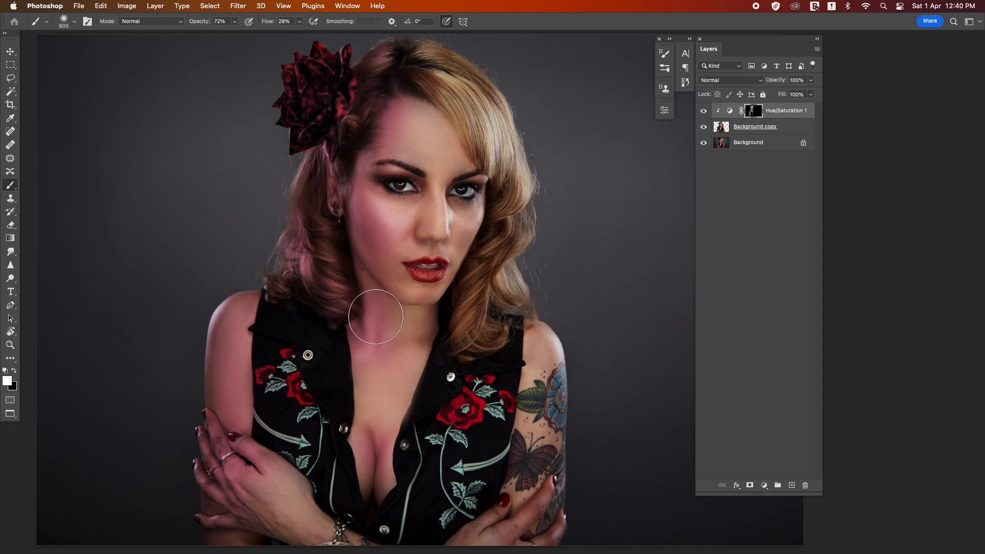
Build up the pink light on the chest, forearm, temple, forehead and neck with a 500 px white brush.
drag(370, 399, 358, 356)
click(257, 500)
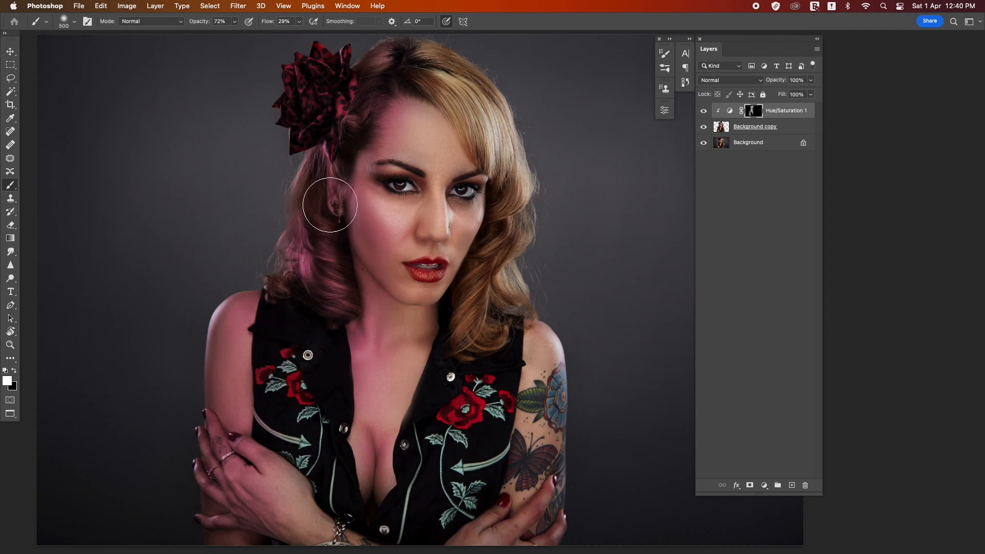
click(354, 164)
click(372, 107)
click(372, 336)
click(341, 407)
Reduce the brush to 150 px and paint black on the Hue/Saturation 1 mask along the nose.
key(bracketleft)
key(bracketleft)
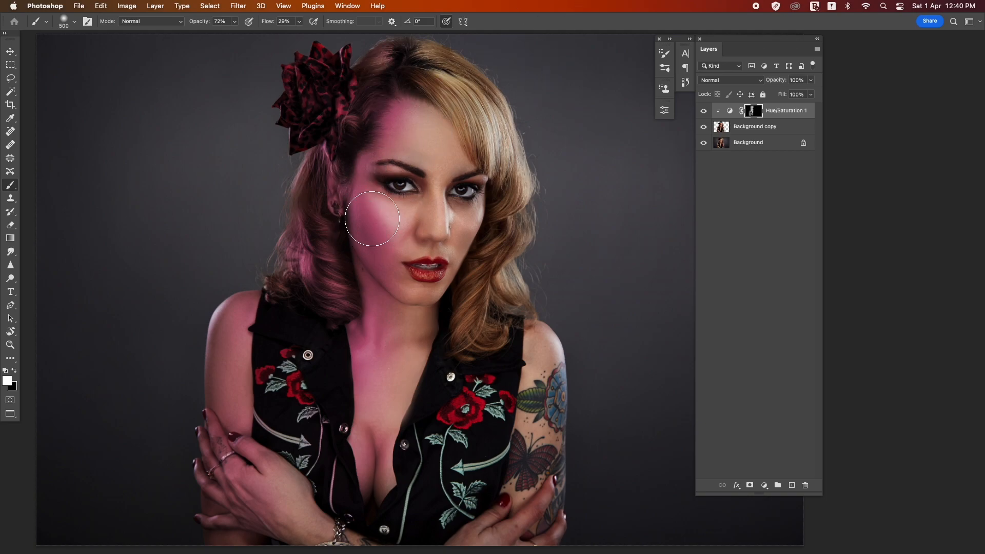
key(bracketleft)
key(bracketleft)
key(bracketleft)
key(bracketleft)
key(x)
mouse_move(448, 199)
mouse_down()
mouse_move(447, 233)
mouse_move(445, 218)
mouse_up()
key(x)
Set the Hue/Saturation 1 layer's blend mode to Color and check the pink light on the face.
click(734, 83)
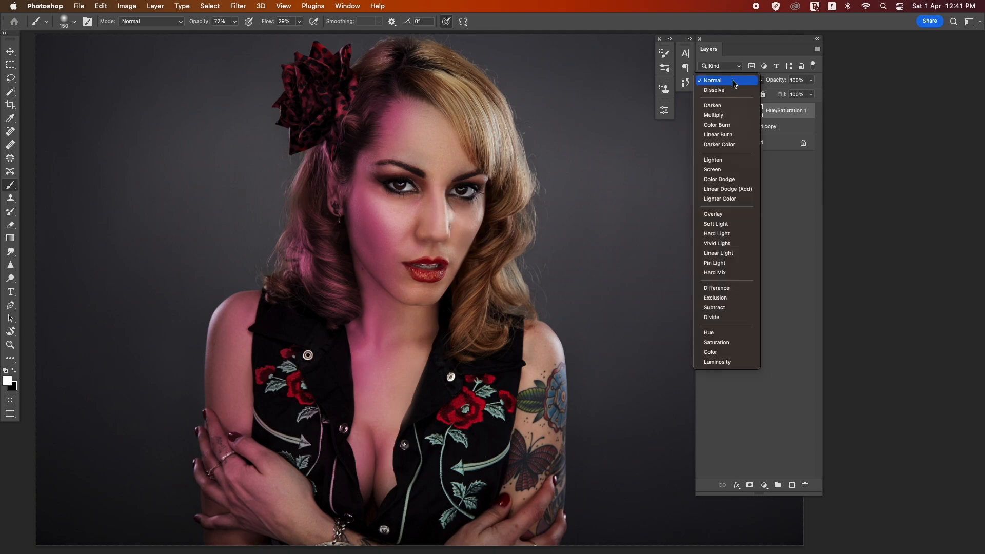
click(731, 353)
key(z)
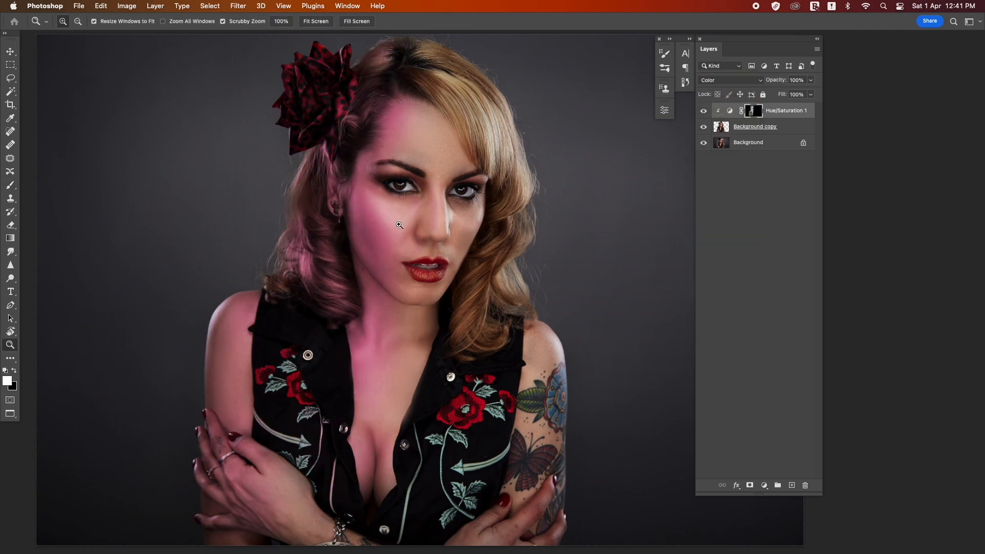
click(400, 225)
alt+click(396, 224)
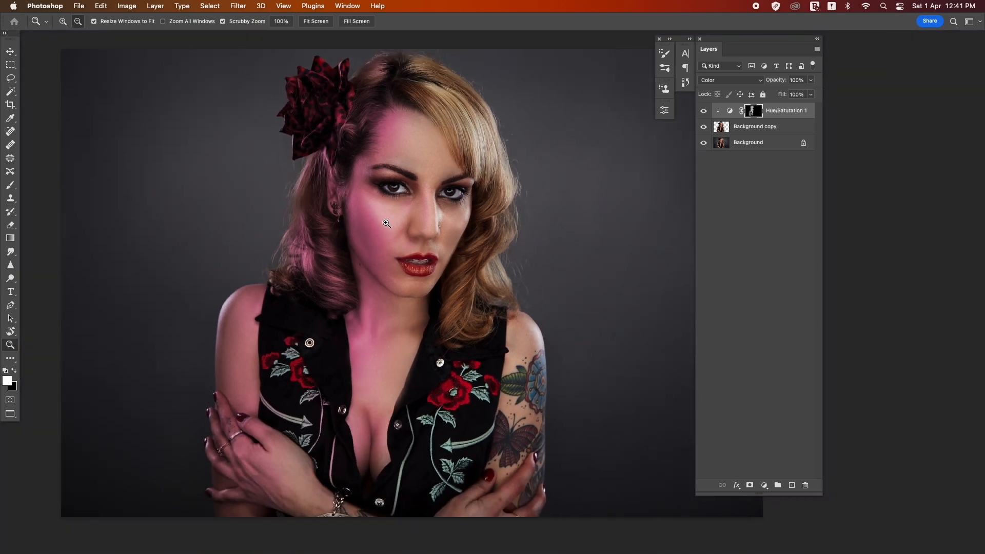
click(389, 107)
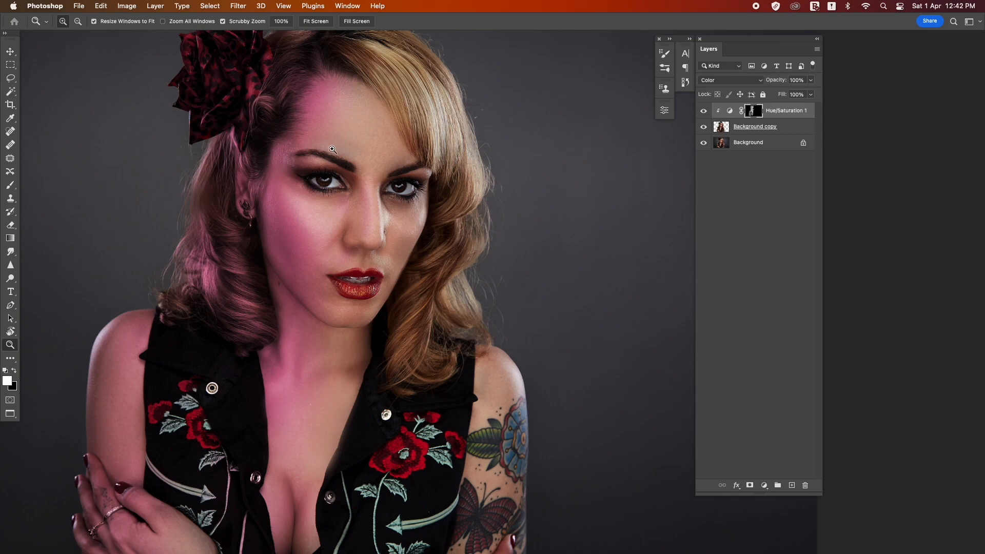
Refine the Hue/Saturation 1 mask with smooth 12 and feather 30.9 px, output to the layer mask.
double_click(755, 112)
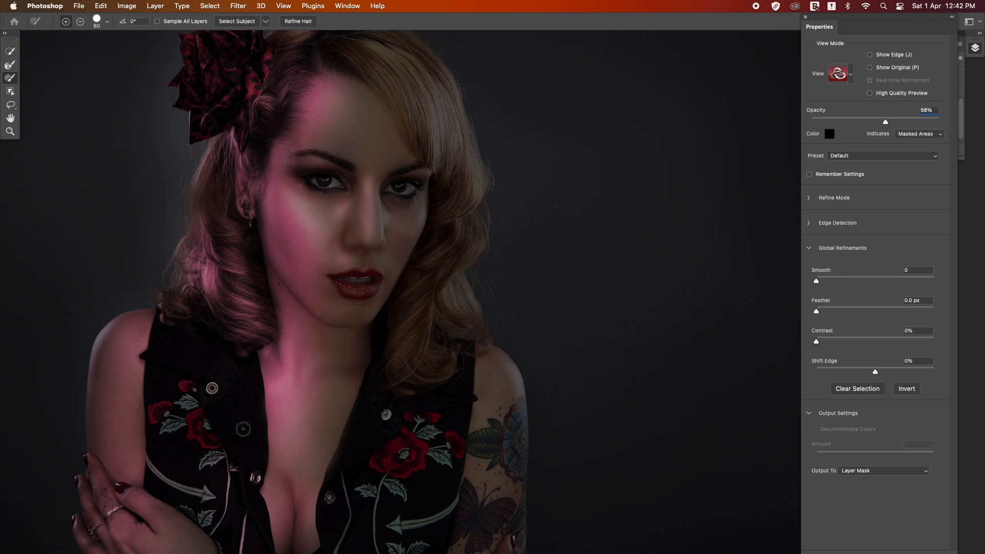
drag(817, 311, 873, 309)
drag(817, 281, 832, 282)
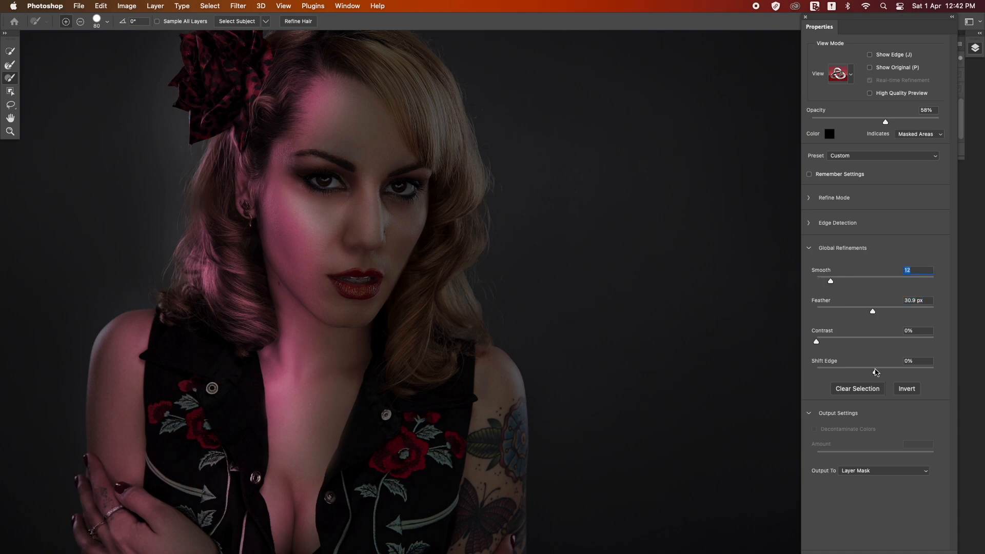
drag(875, 372, 874, 372)
key(Return)
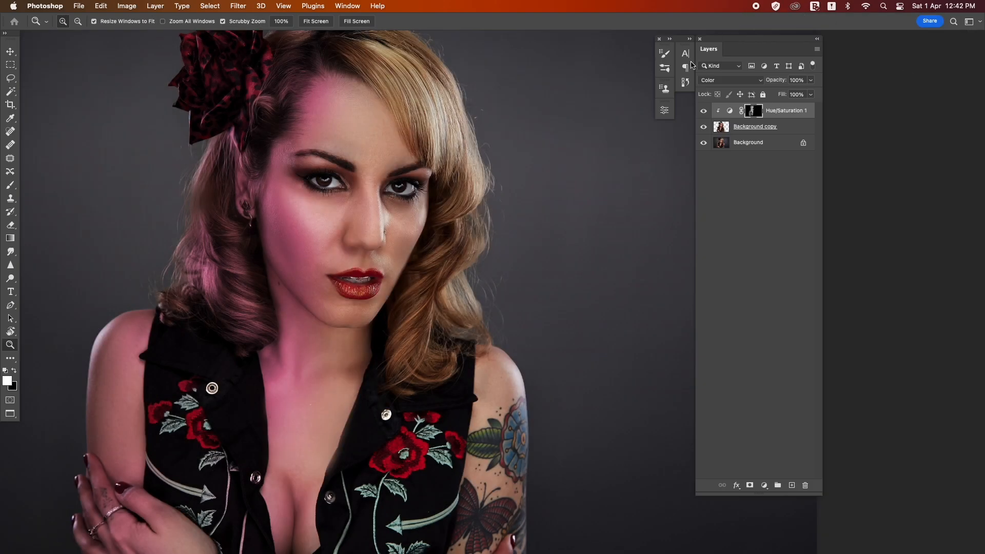
Add a second Hue/Saturation adjustment layer directly above the Background copy layer.
alt+click(329, 191)
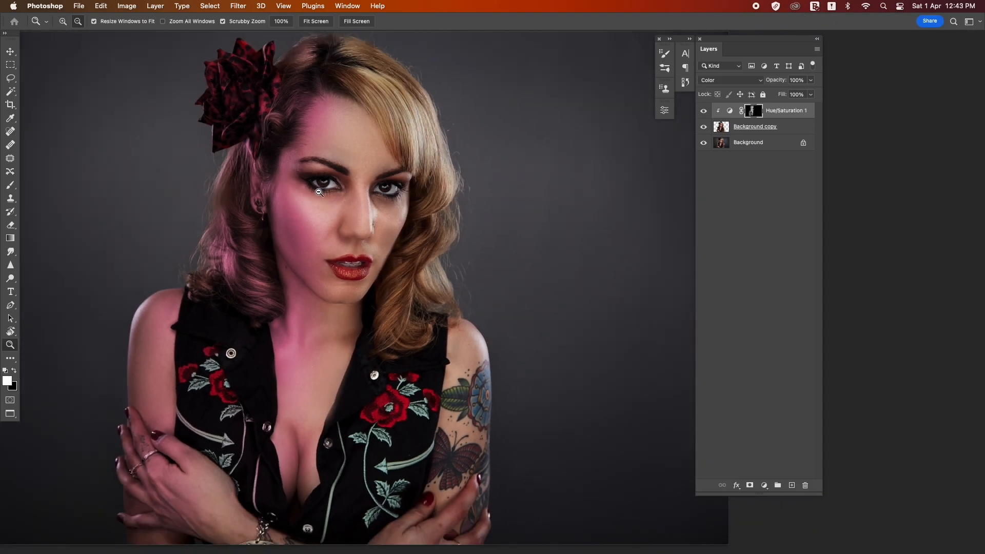
drag(330, 190, 333, 191)
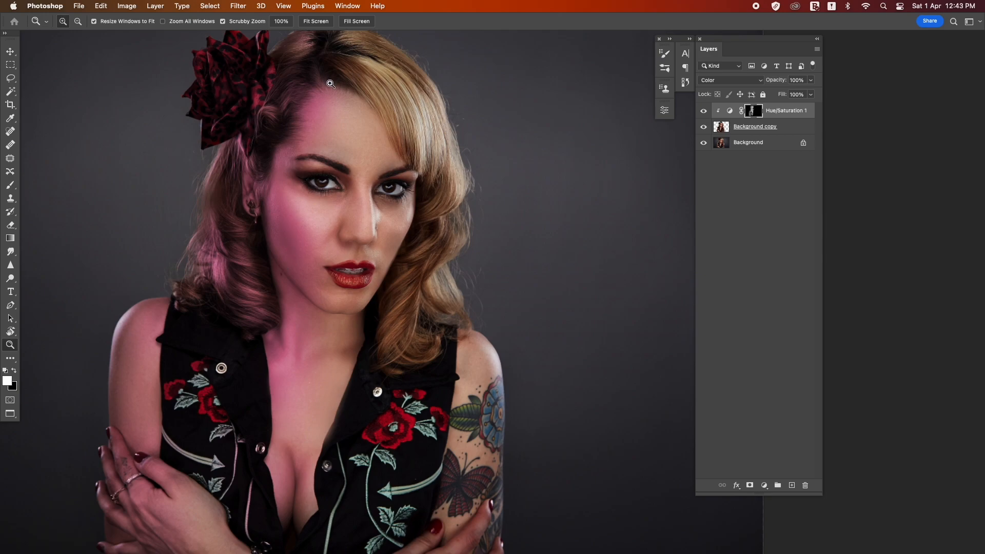
mouse_move(248, 225)
mouse_down()
mouse_move(310, 225)
mouse_move(248, 226)
mouse_up()
click(761, 128)
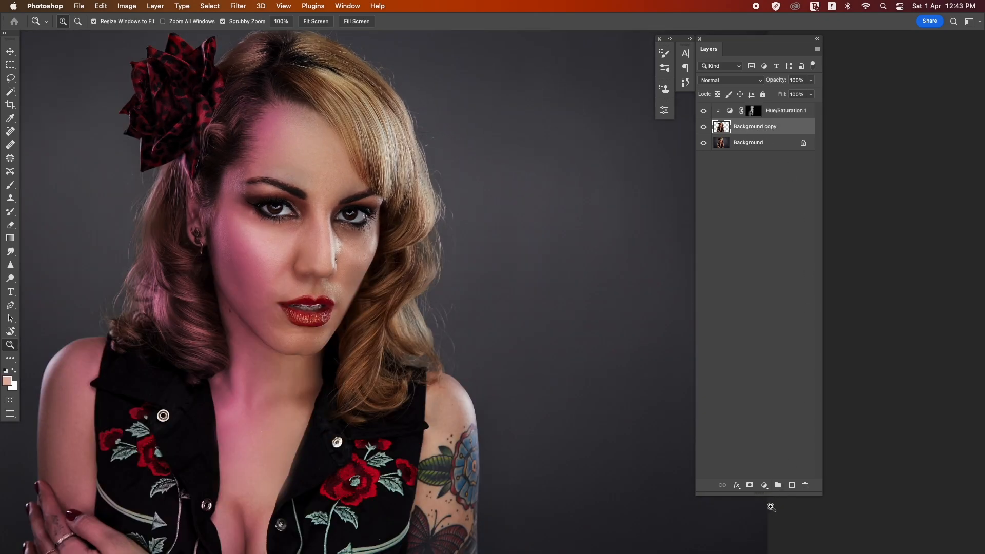
click(764, 486)
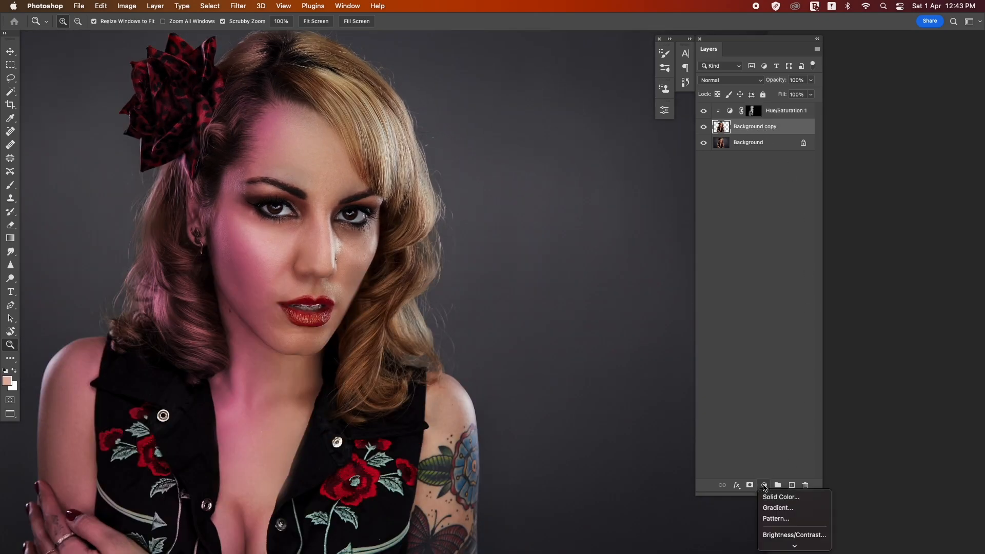
mouse_move(789, 548)
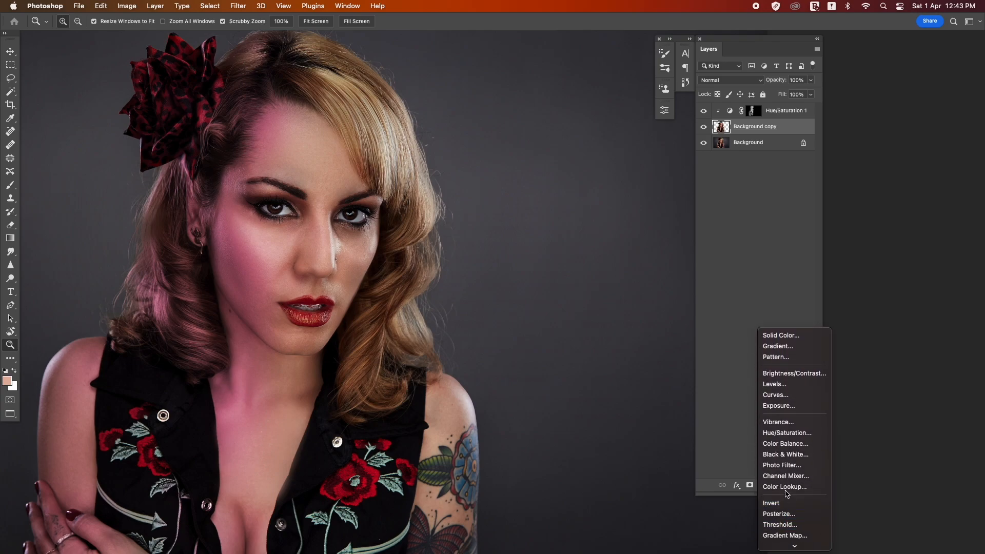
click(813, 435)
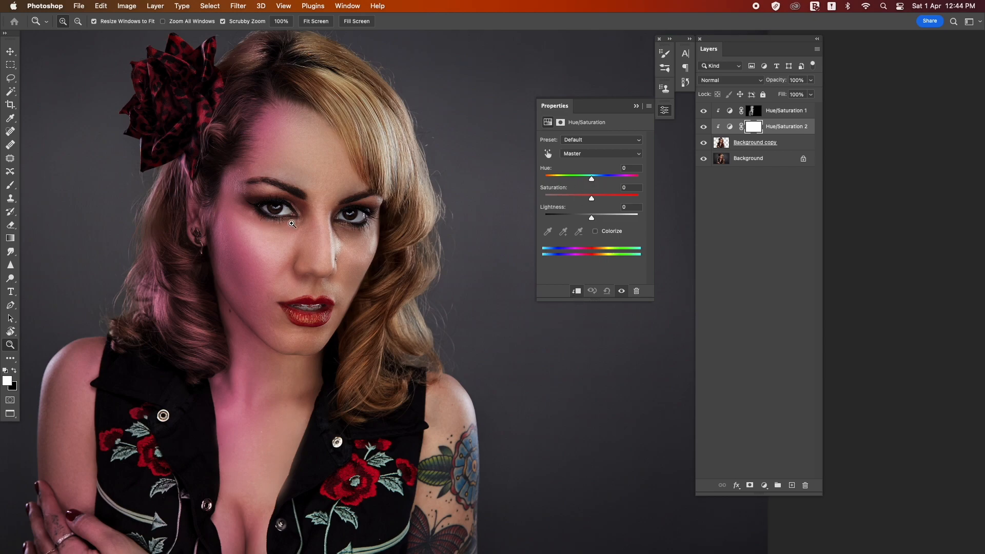
Colorize the Hue/Saturation 2 adjustment with hue 203 and saturation 64, and invert its mask to black.
click(595, 231)
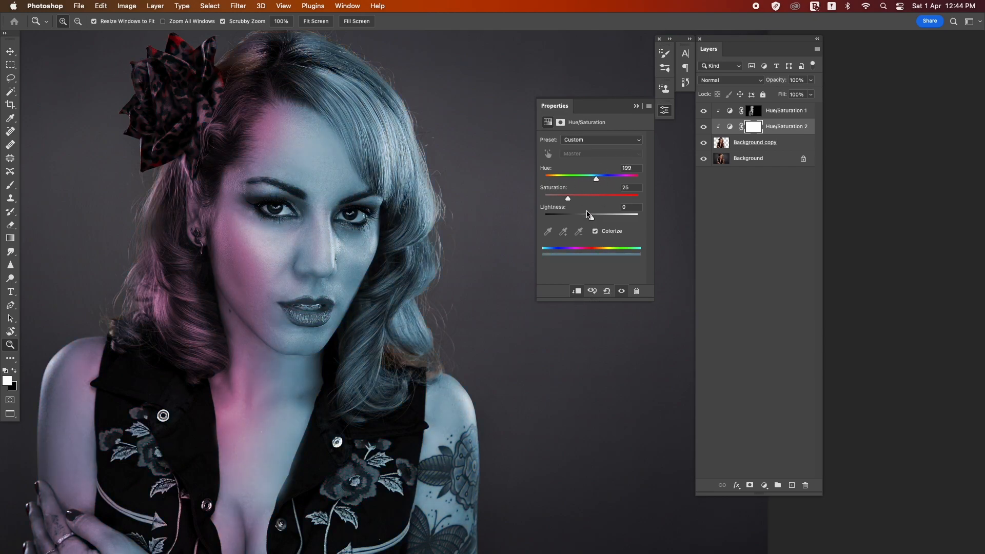
drag(569, 198, 605, 199)
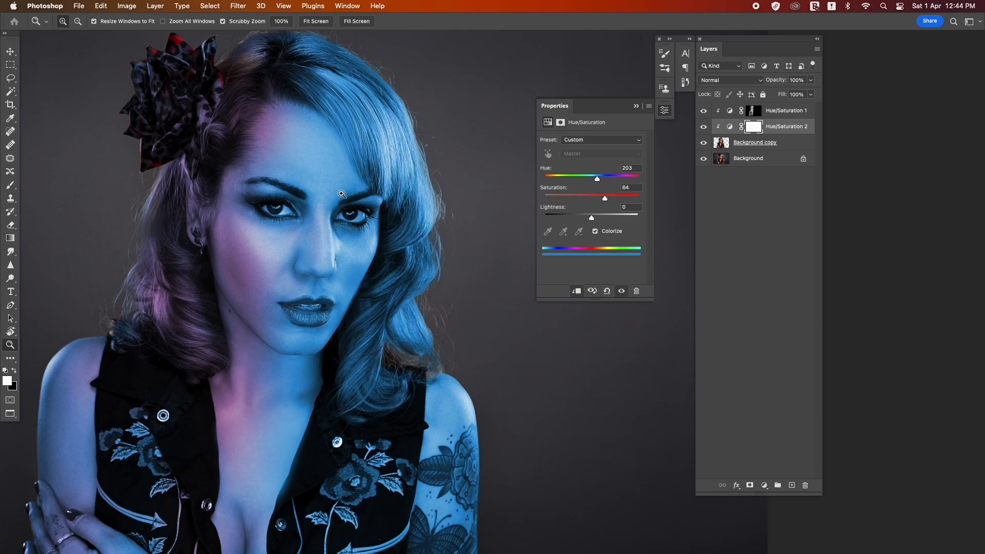
click(636, 106)
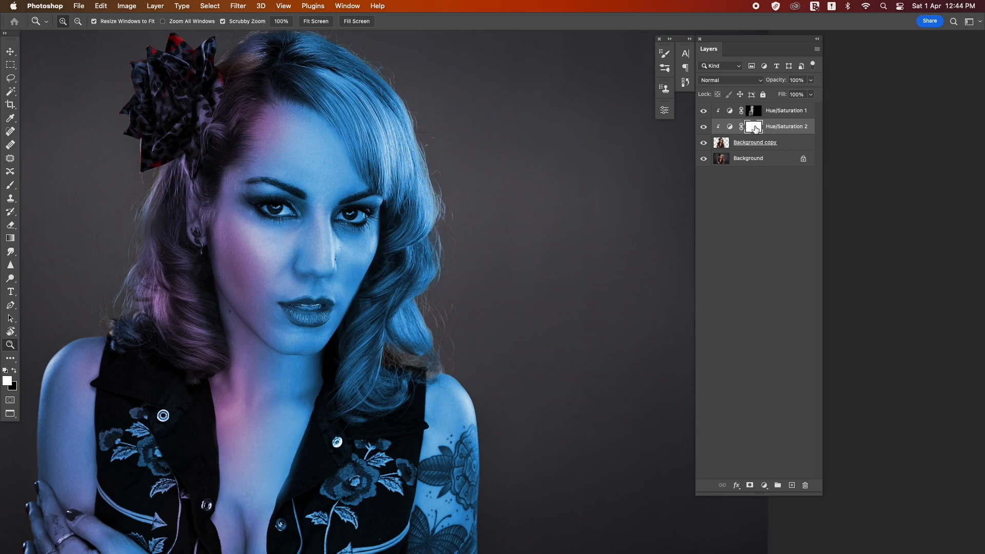
key(super+i)
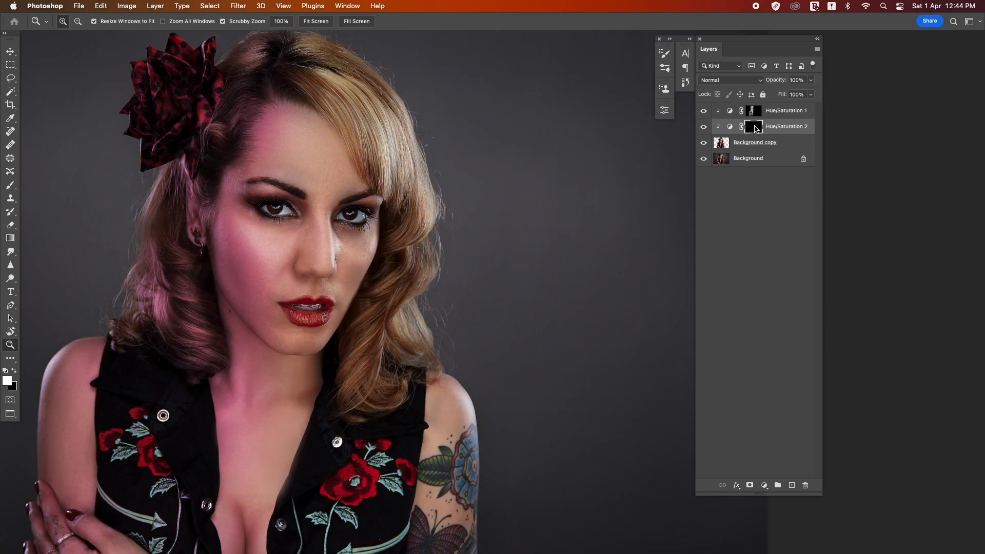
Paint white with a large brush on the Hue/Saturation 2 mask over the blonde hair and tattooed arm to reveal the blue light.
click(10, 184)
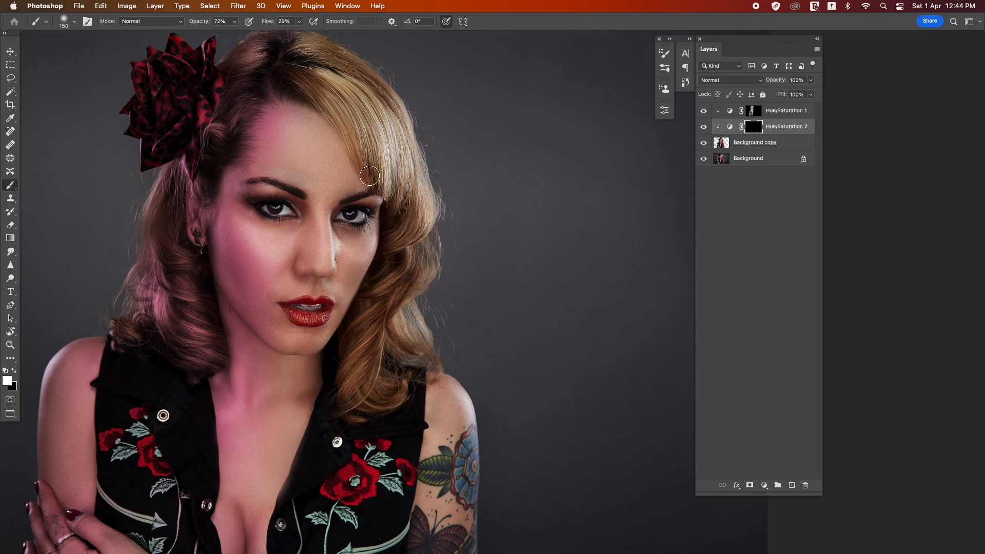
key(bracketright)
key(bracketright)
key(bracketright)
key(bracketright)
key(bracketright)
key(bracketright)
key(bracketright)
mouse_move(355, 85)
mouse_down()
mouse_move(369, 103)
mouse_move(354, 118)
mouse_move(308, 77)
mouse_move(322, 81)
mouse_move(325, 57)
mouse_move(302, 46)
mouse_move(377, 69)
mouse_move(421, 146)
mouse_move(375, 165)
mouse_move(346, 127)
mouse_move(390, 164)
mouse_move(421, 354)
mouse_move(375, 317)
mouse_move(363, 352)
mouse_move(384, 396)
mouse_move(452, 374)
mouse_move(440, 468)
mouse_move(451, 488)
mouse_up()
Paint the blue light onto the tattoo-side nose edge, eye area and cheek using smaller white brushes on the Hue/Saturation 2 mask.
key(bracketleft)
key(bracketleft)
key(bracketleft)
key(bracketleft)
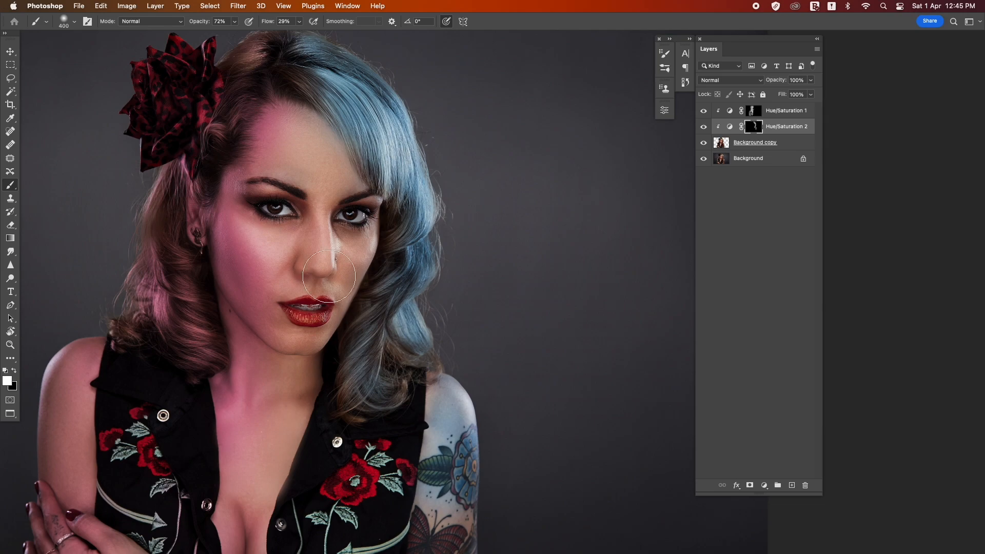
key(bracketleft)
key(bracketleft)
key(bracketleft)
key(bracketleft)
key(bracketleft)
mouse_move(332, 218)
mouse_down()
mouse_move(336, 269)
mouse_move(329, 219)
mouse_move(337, 250)
mouse_move(372, 255)
mouse_move(374, 233)
mouse_move(345, 278)
mouse_move(349, 308)
mouse_up()
key(bracketright)
key(bracketright)
key(bracketright)
mouse_move(365, 191)
mouse_down()
mouse_move(334, 189)
mouse_move(338, 197)
mouse_move(367, 178)
mouse_move(387, 222)
mouse_move(361, 271)
mouse_up()
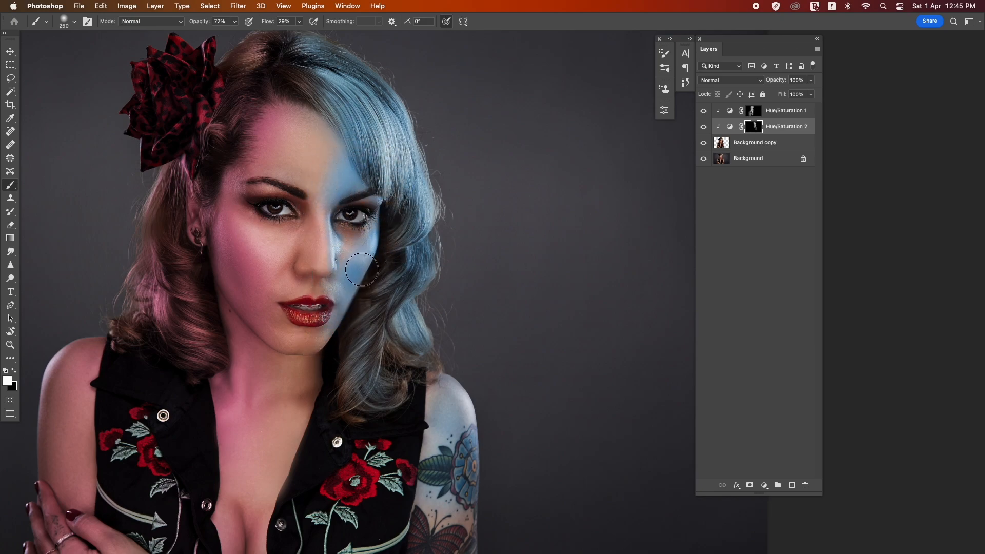
Touch up the blue light around the cheek, nose and under-eye area by painting black on the Hue/Saturation 2 mask.
key(x)
drag(384, 237, 388, 233)
click(349, 300)
mouse_move(349, 300)
mouse_down()
mouse_move(333, 329)
mouse_move(375, 266)
mouse_move(367, 235)
mouse_move(352, 291)
mouse_move(357, 237)
mouse_move(342, 311)
mouse_move(380, 225)
mouse_move(341, 236)
mouse_up()
key(x)
key(x)
key(x)
key(x)
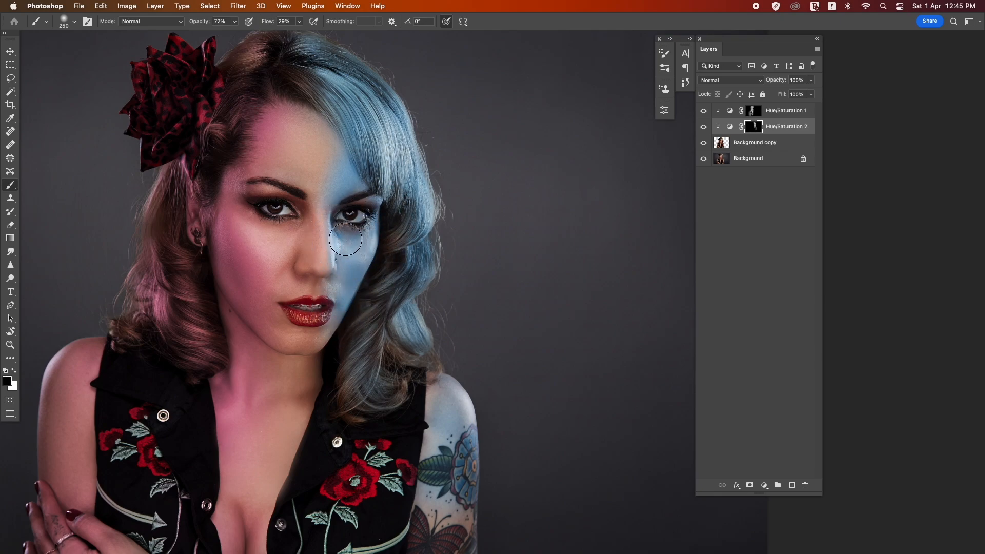
key(bracketleft)
key(bracketleft)
Extend the blue light softly over the forehead and chest with a 500 px white brush on the Hue/Saturation 2 mask.
key(x)
key(bracketright)
key(bracketright)
key(bracketright)
key(bracketright)
mouse_move(324, 154)
mouse_down()
mouse_move(294, 164)
mouse_move(331, 178)
mouse_up()
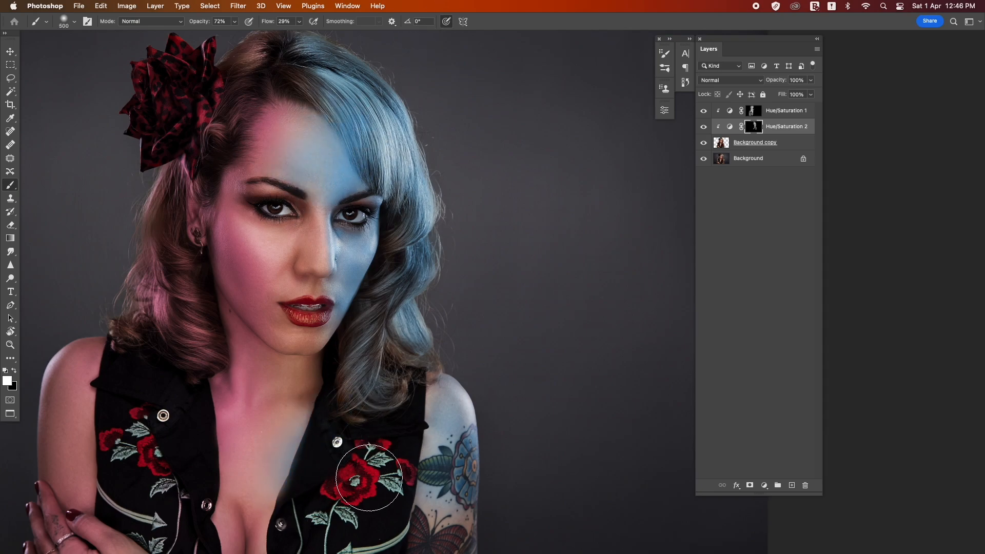
Try the Color blend mode on the Hue/Saturation 2 layer and undo the change to compare the effect.
scroll(450, 307, down, 2)
key(z)
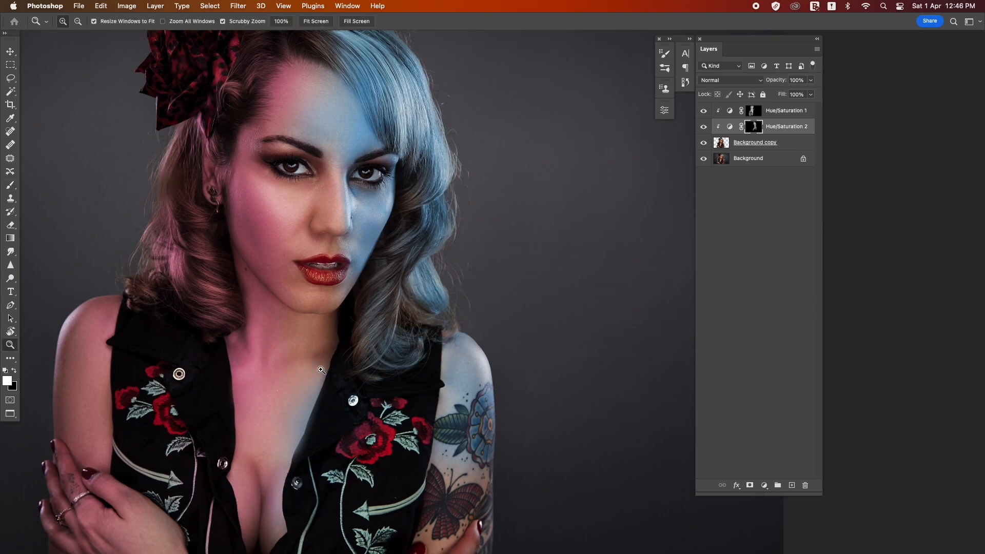
alt+click(326, 298)
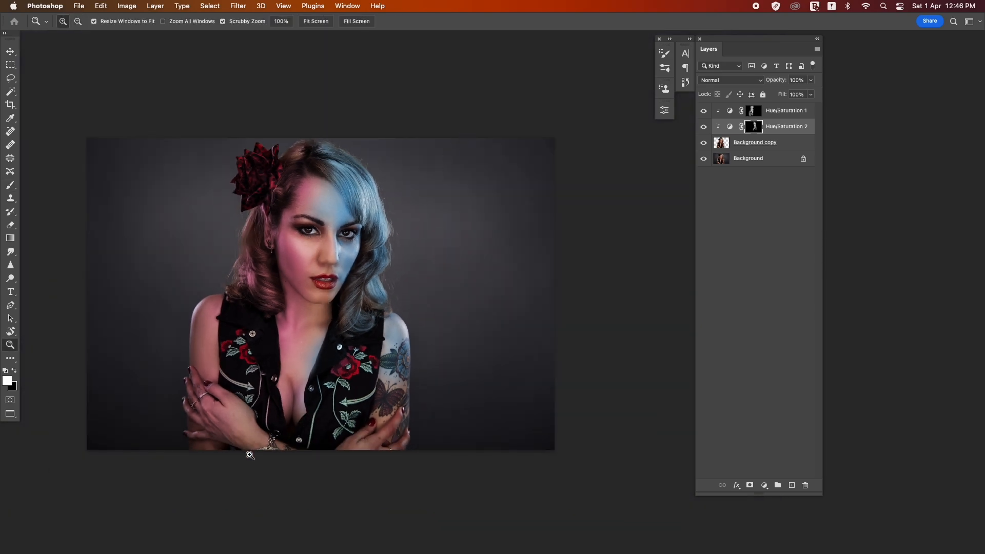
key(b)
scroll(323, 186, up, 2)
click(731, 80)
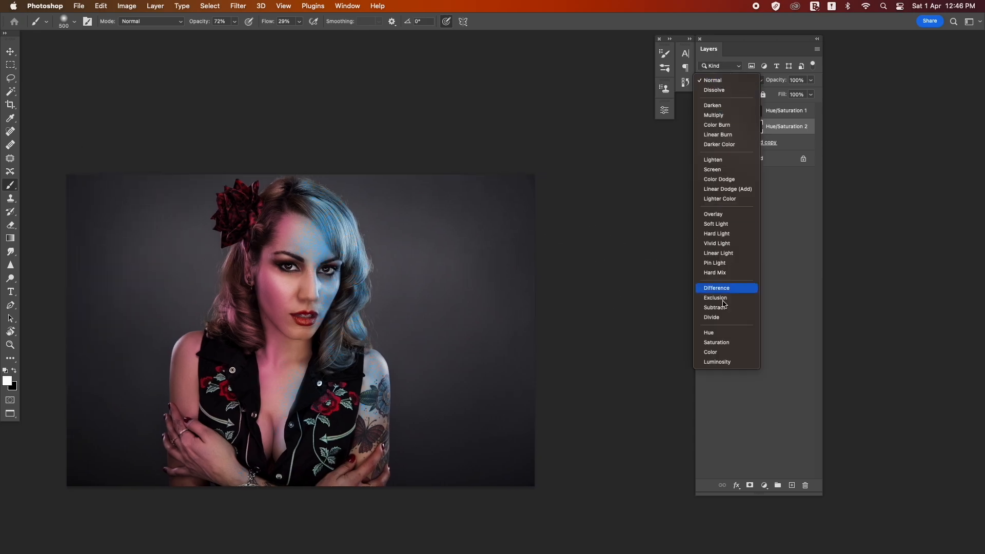
click(721, 351)
key(z)
scroll(337, 296, up, 6)
key(ctrl+z)
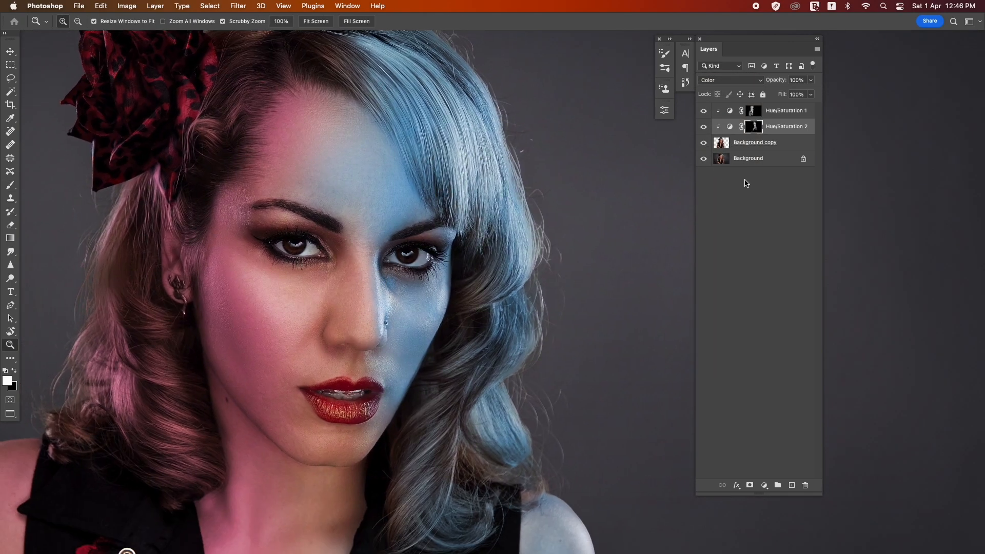
scroll(307, 227, down, 5)
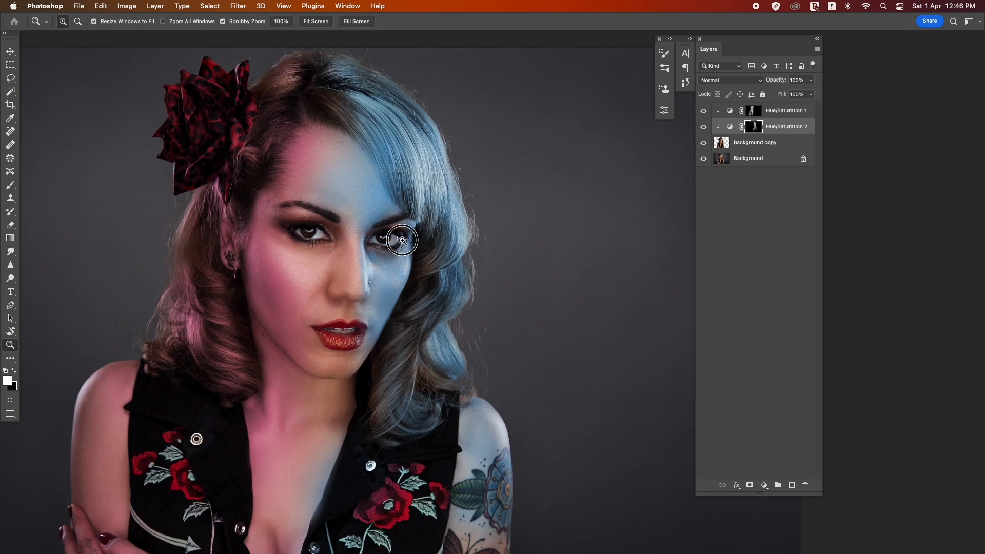
Set the blend mode of the Hue/Saturation 2 layer to Color.
drag(391, 240, 384, 205)
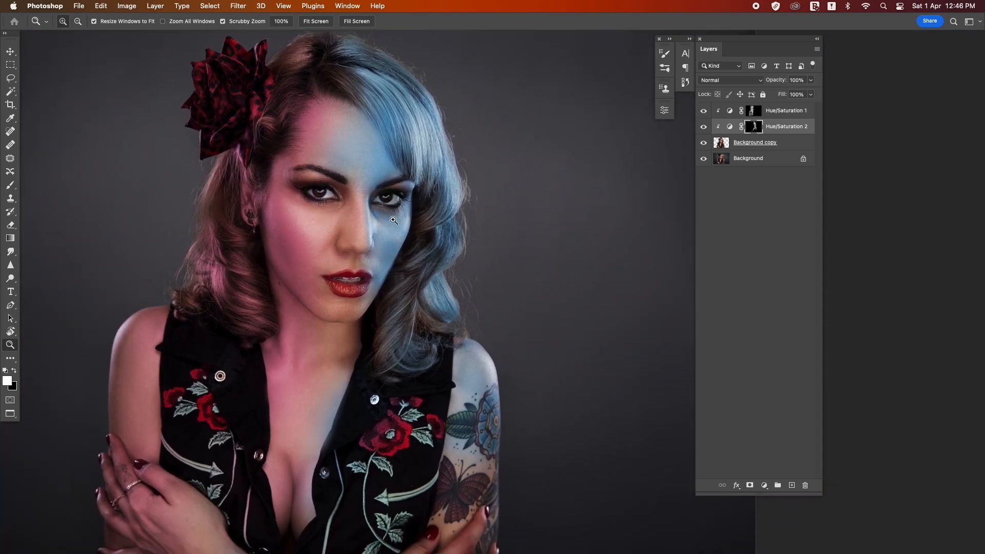
click(733, 83)
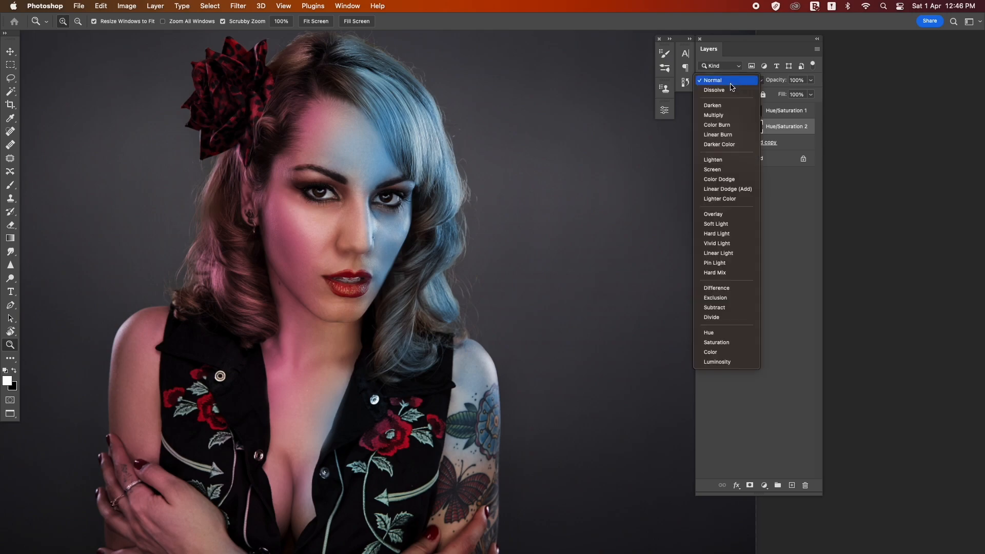
click(737, 355)
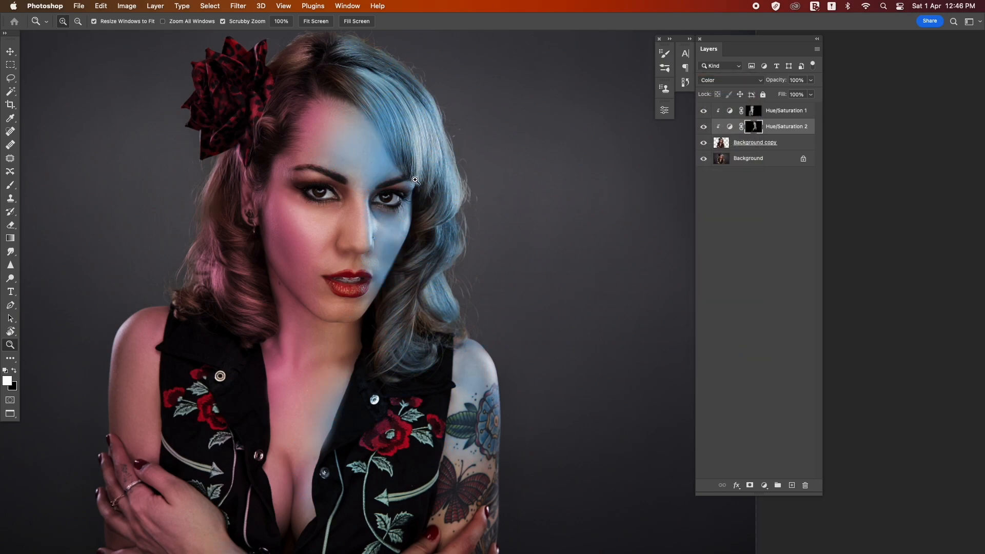
Soften the Hue/Saturation 2 mask in Select and Mask with a 60.9 px feather, some smoothing and a slight edge-shift adjustment.
double_click(755, 127)
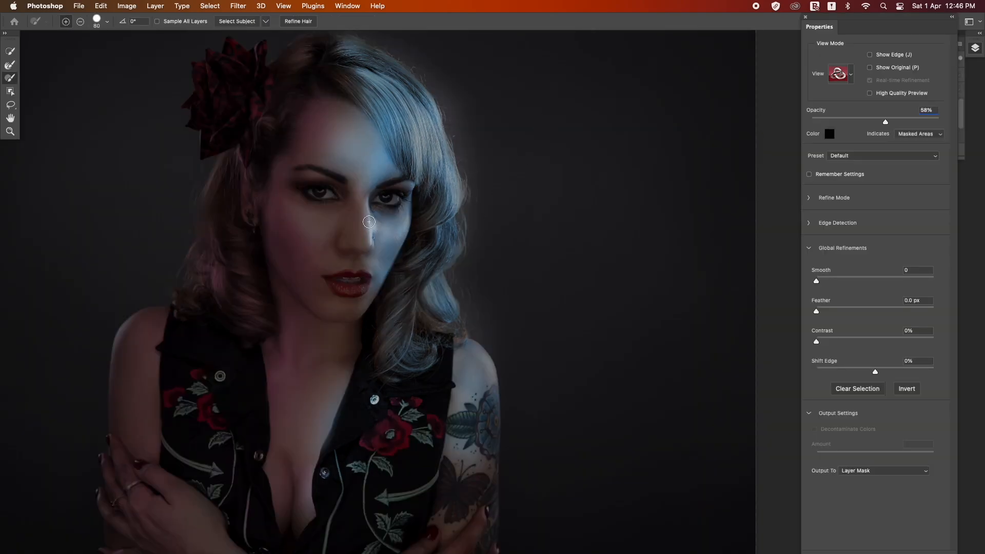
click(883, 311)
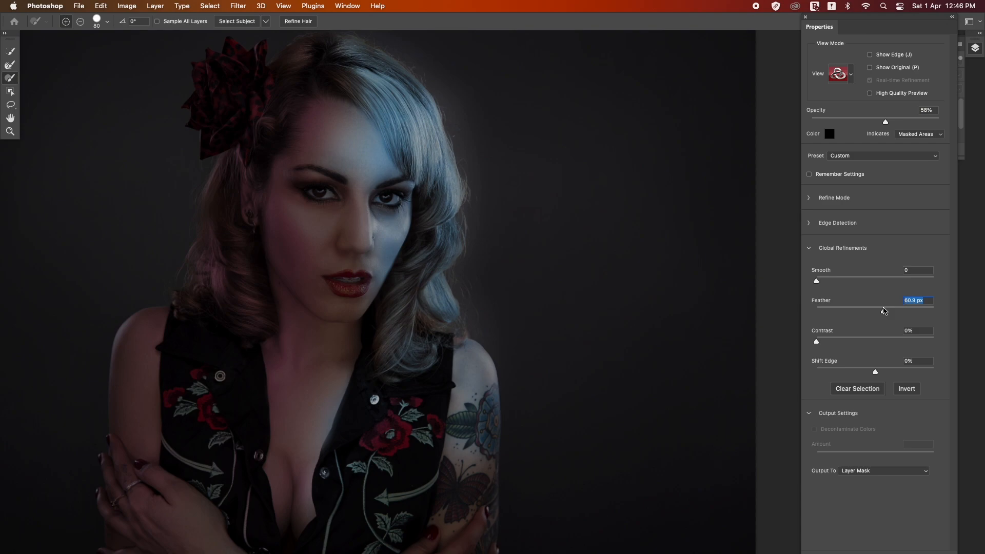
click(830, 281)
click(875, 372)
drag(876, 373, 870, 373)
click(873, 373)
key(Return)
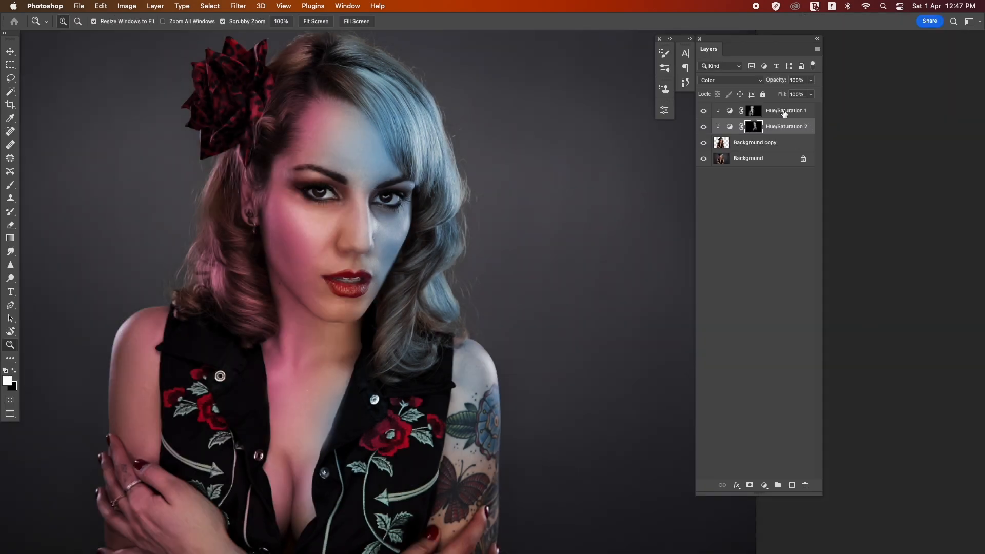
Reduce the fill of the Hue/Saturation 2 layer to 86%.
mouse_move(810, 99)
mouse_down()
mouse_move(795, 106)
mouse_move(804, 107)
mouse_up()
click(403, 213)
drag(400, 206, 361, 289)
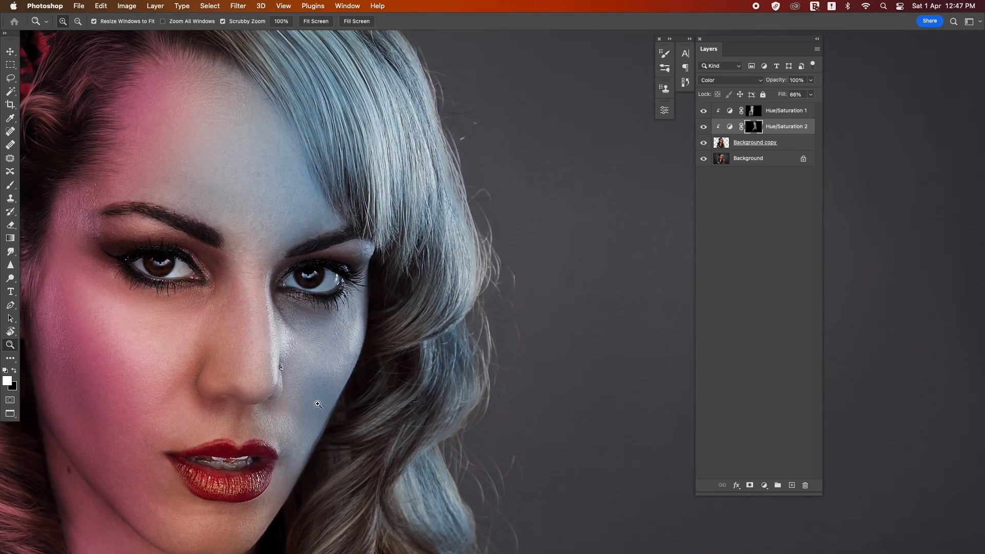
Tone down the blue light on the tattoo-side cheek by painting the Hue/Saturation 2 mask with a 300 px black brush at 5% flow.
key(b)
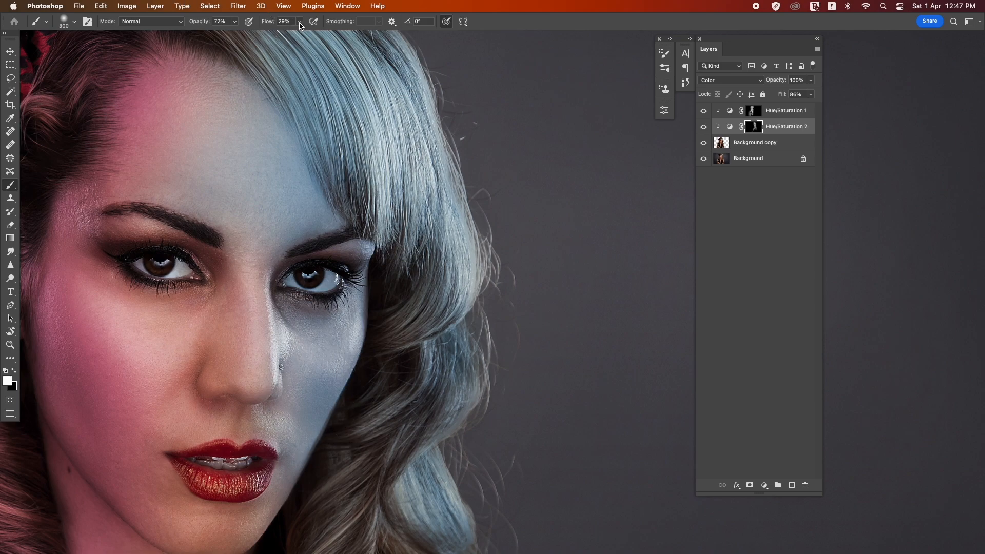
drag(301, 25, 284, 35)
key(x)
key(z)
alt+click(302, 403)
alt+click(301, 404)
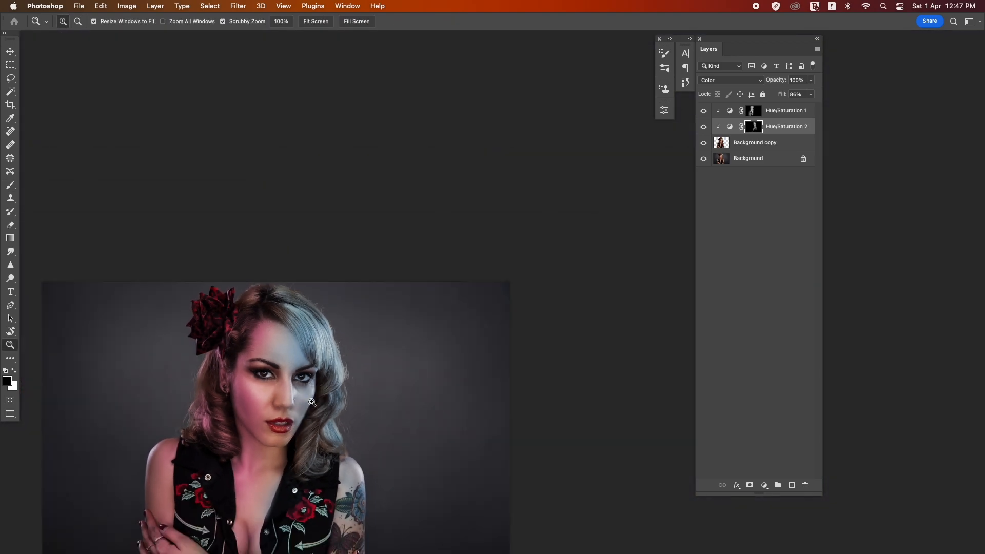
click(311, 406)
key(b)
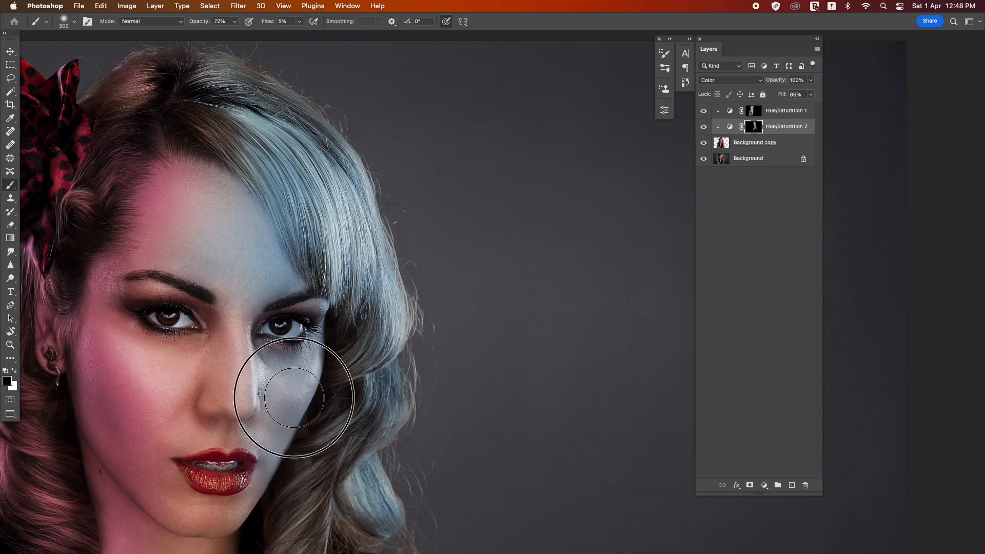
key(z)
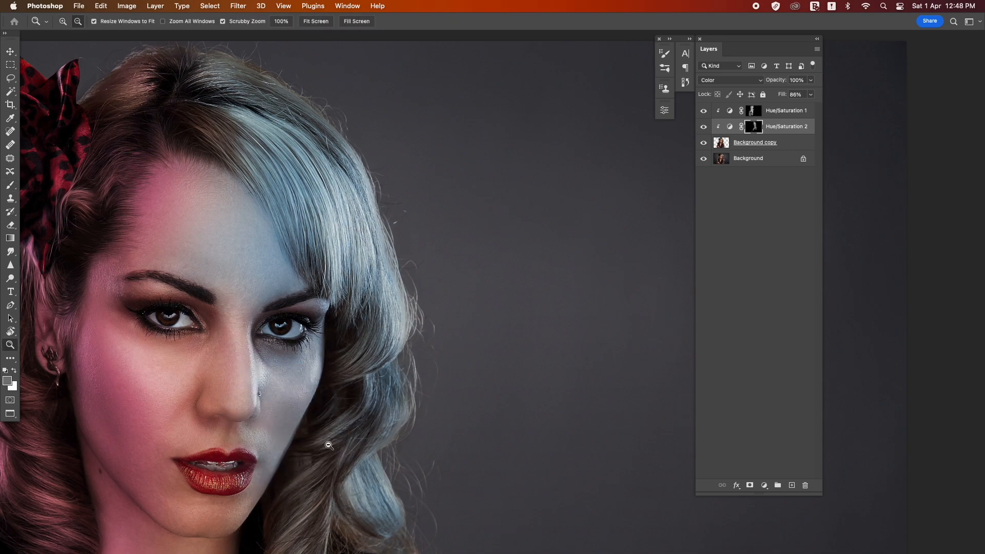
alt+click(326, 440)
alt+click(334, 448)
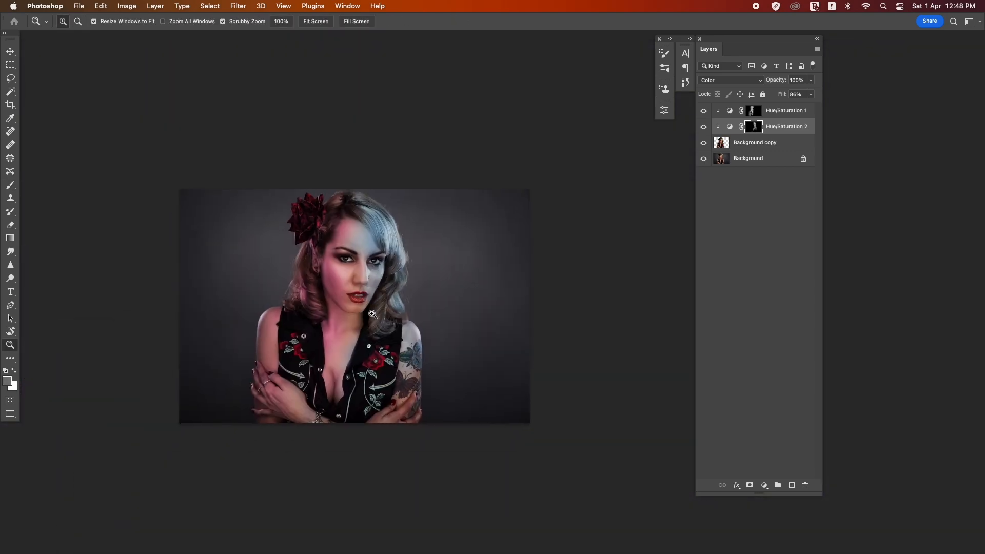
Set the fill of the Hue/Saturation 2 layer back to 100%.
click(812, 95)
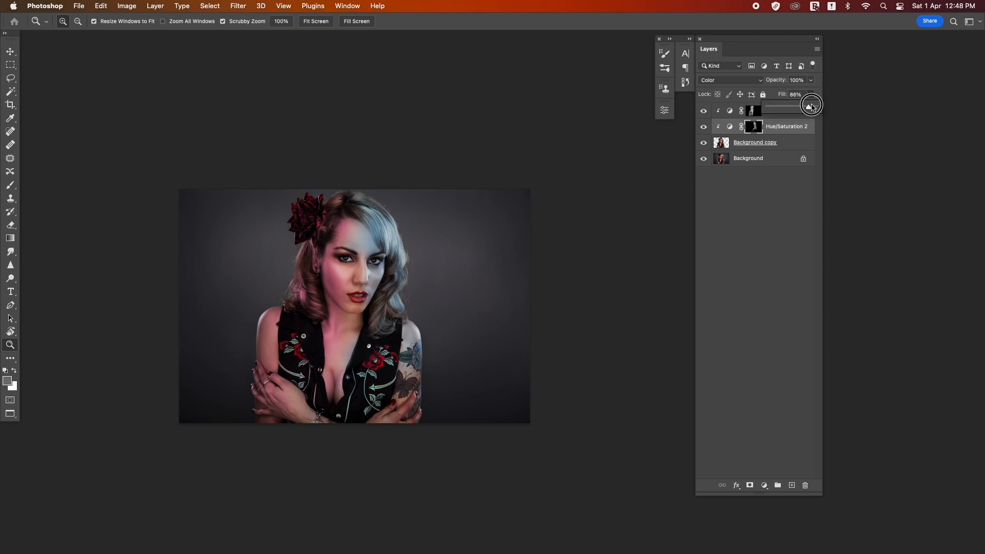
drag(390, 252, 452, 254)
Shift the blue light toward violet by setting the Hue/Saturation 2 adjustment's hue to 230.
click(730, 127)
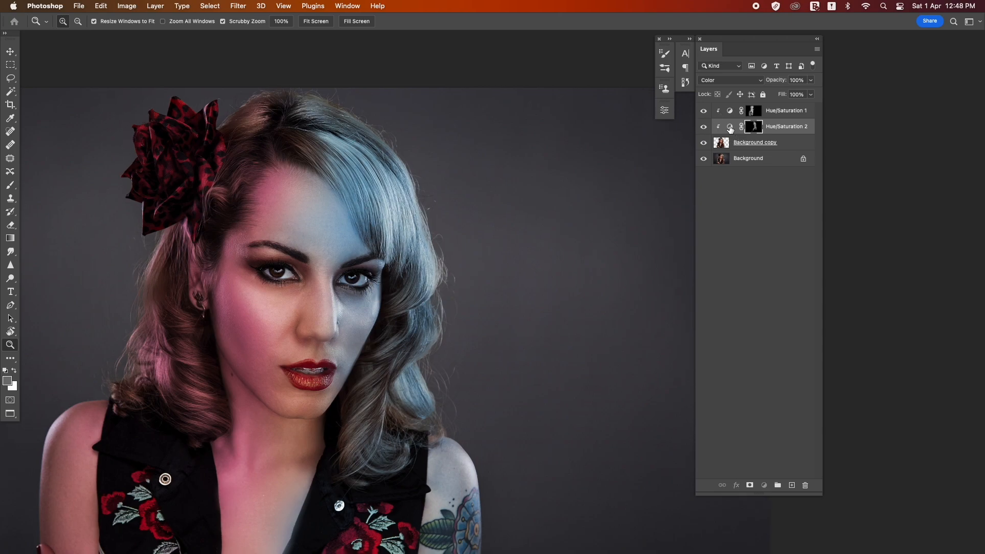
drag(598, 181, 606, 179)
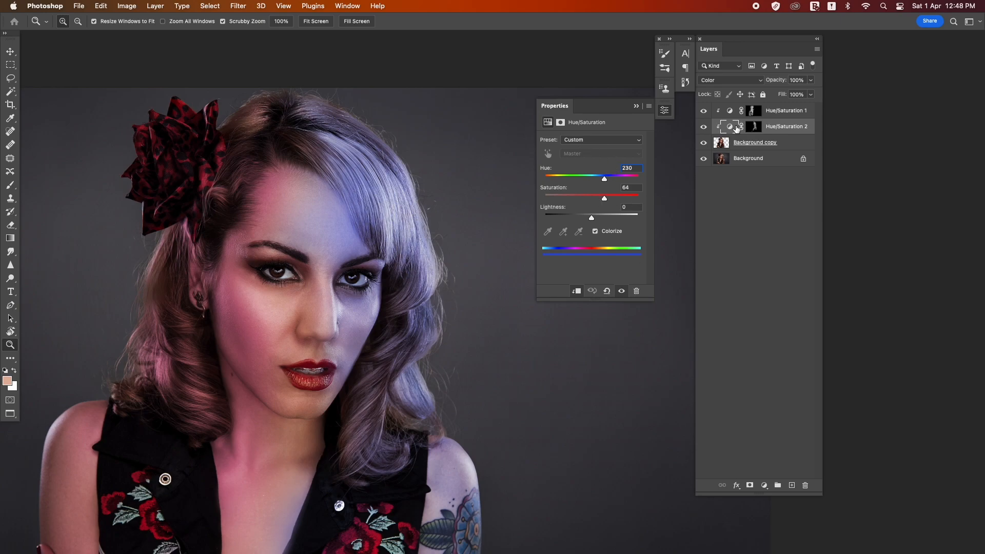
click(637, 106)
alt+click(488, 220)
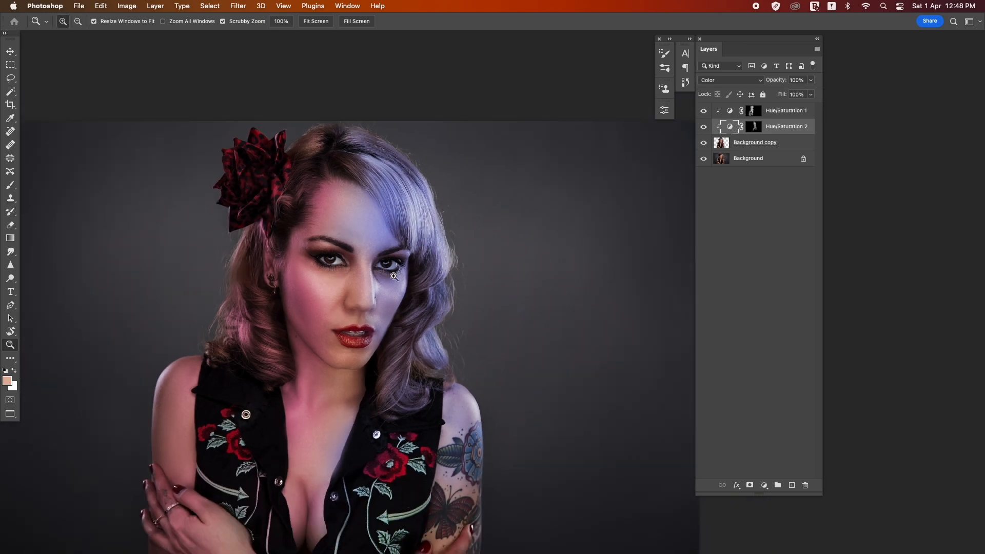
click(401, 274)
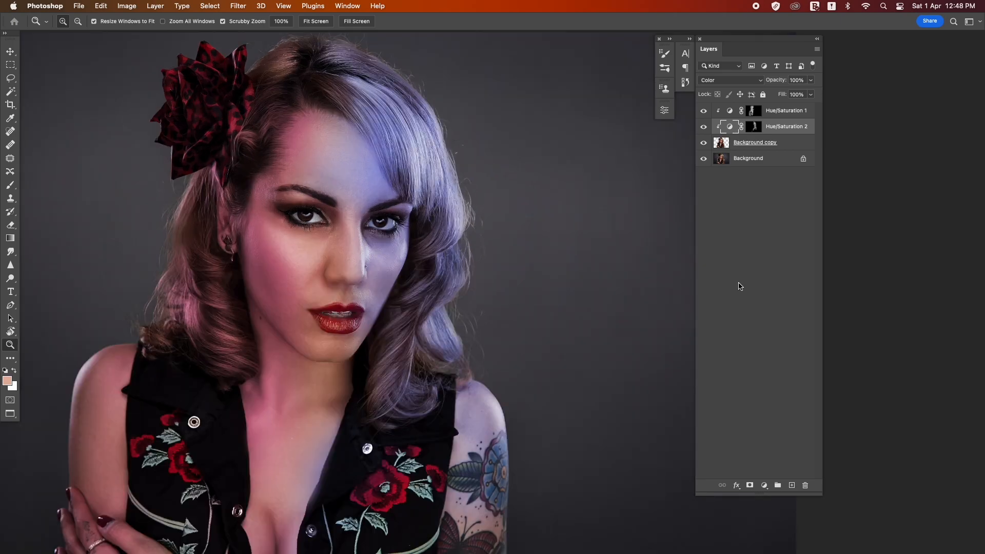